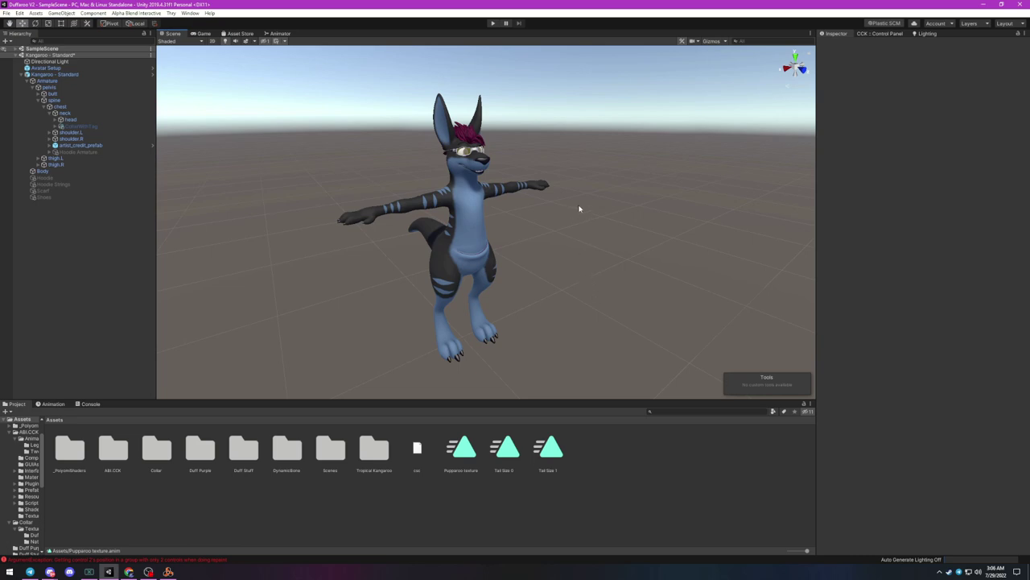
Step: Select Kangaroo - Standard and enable Advanced Settings on its CVR Avatar component
left_click(464, 204)
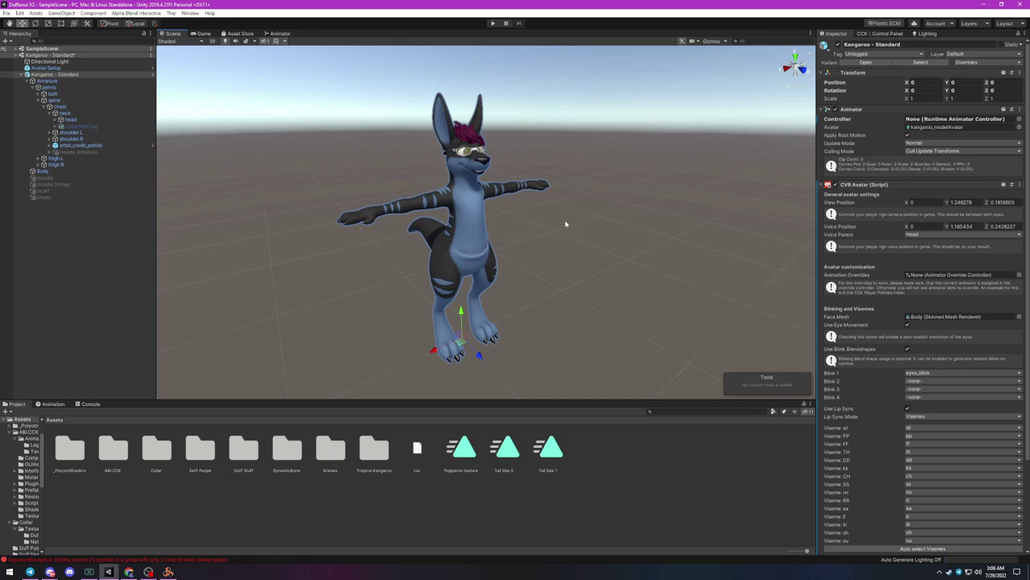
scroll(863, 268, "down", 3)
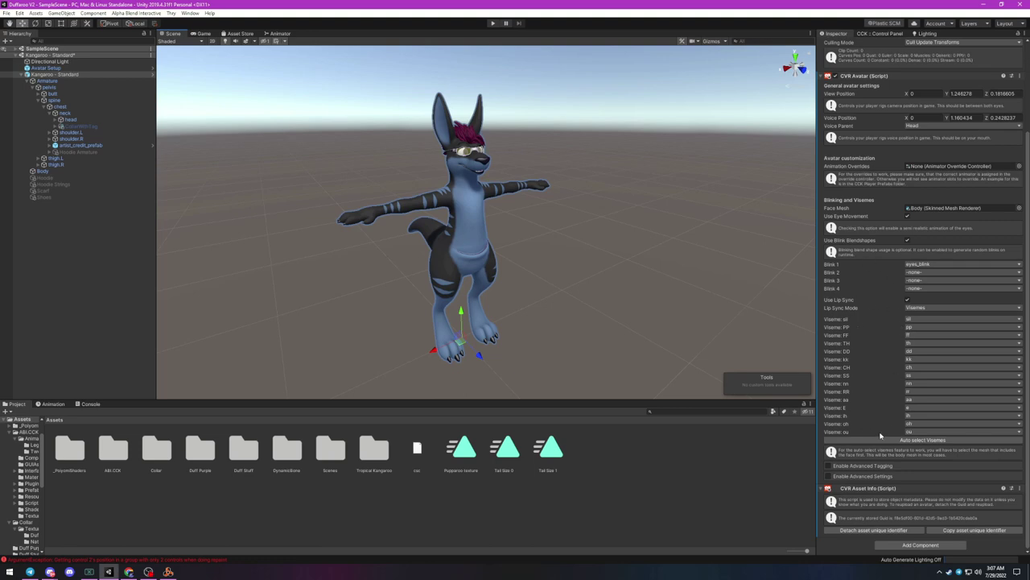
left_click(829, 475)
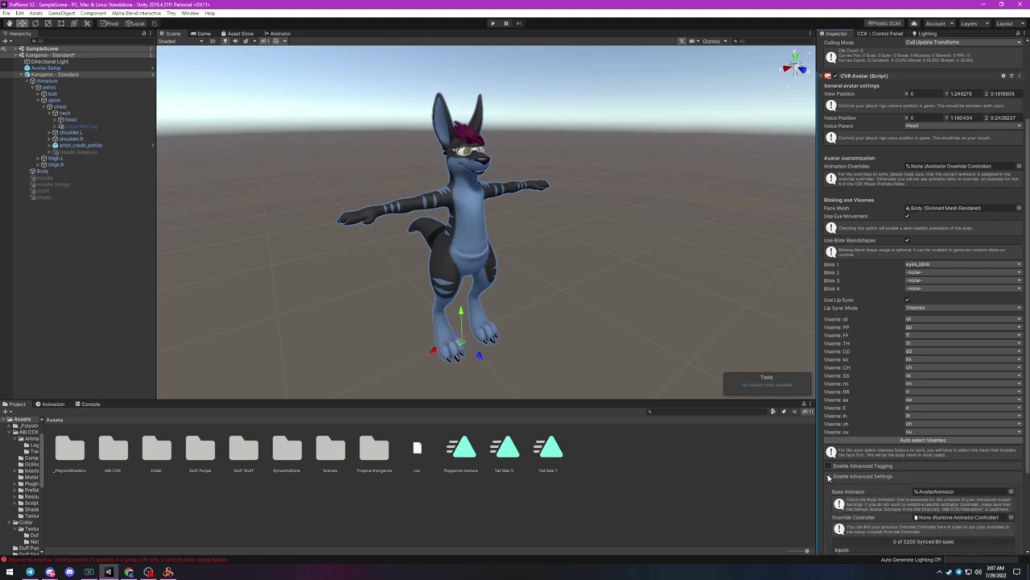
scroll(862, 392, "down", 3)
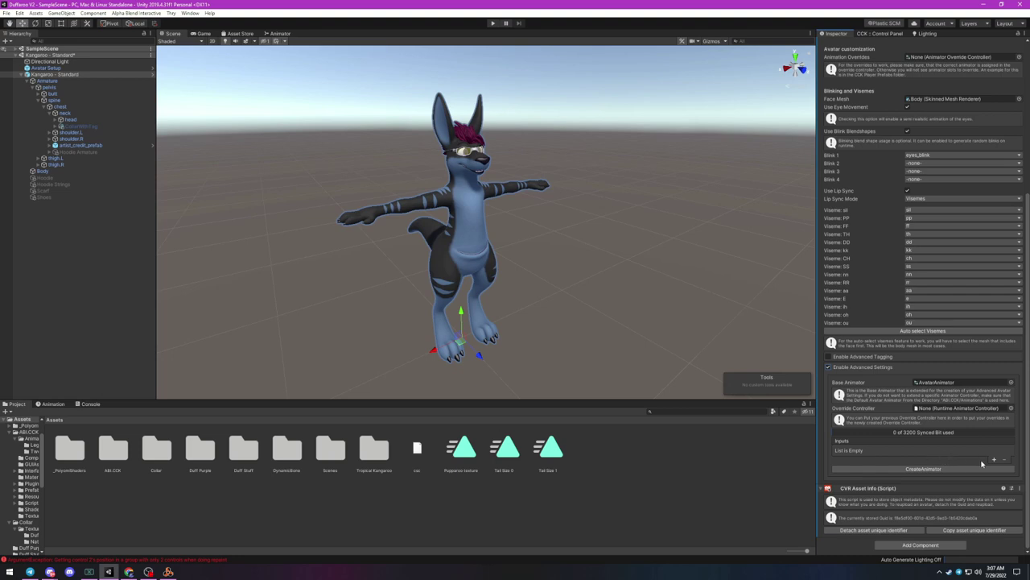
Step: Add a new entry to the Inputs list and name it Hoodie
left_click(993, 459)
scroll(992, 462, "down", 2)
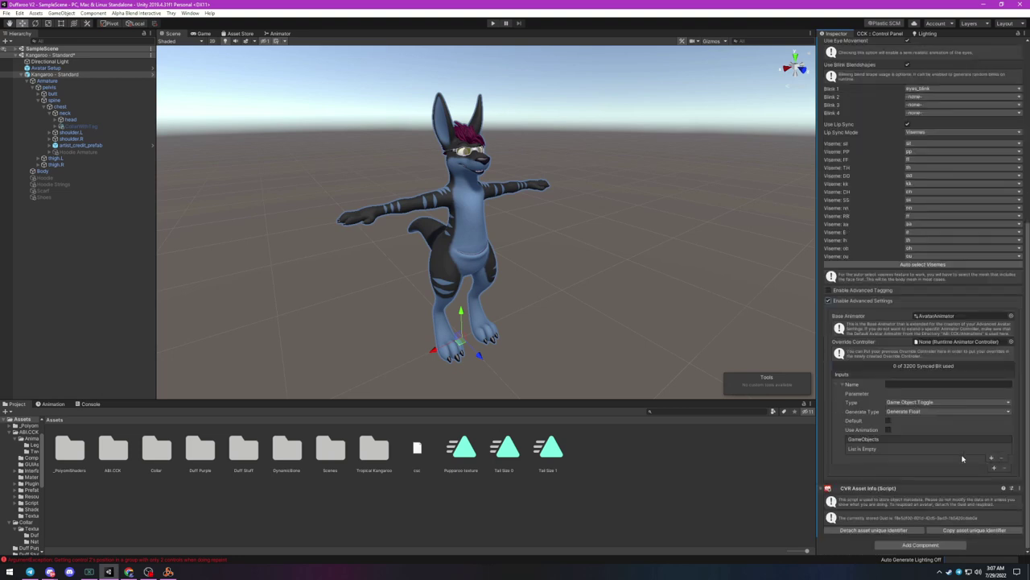
left_click(926, 384)
type("Hoodie")
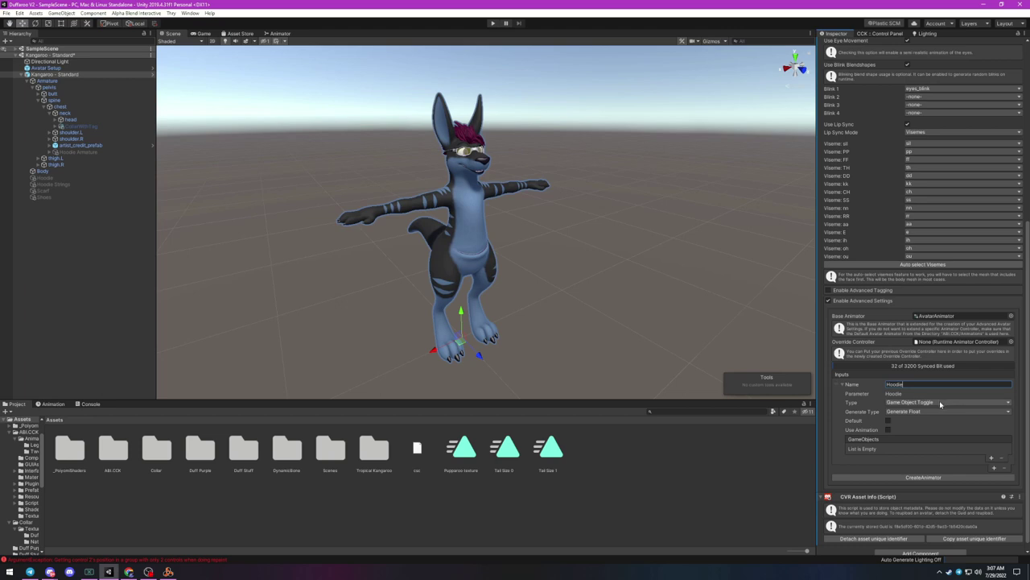
Step: Keep Hoodie as a Game Object Toggle and set it to Generate Bool
left_click(939, 402)
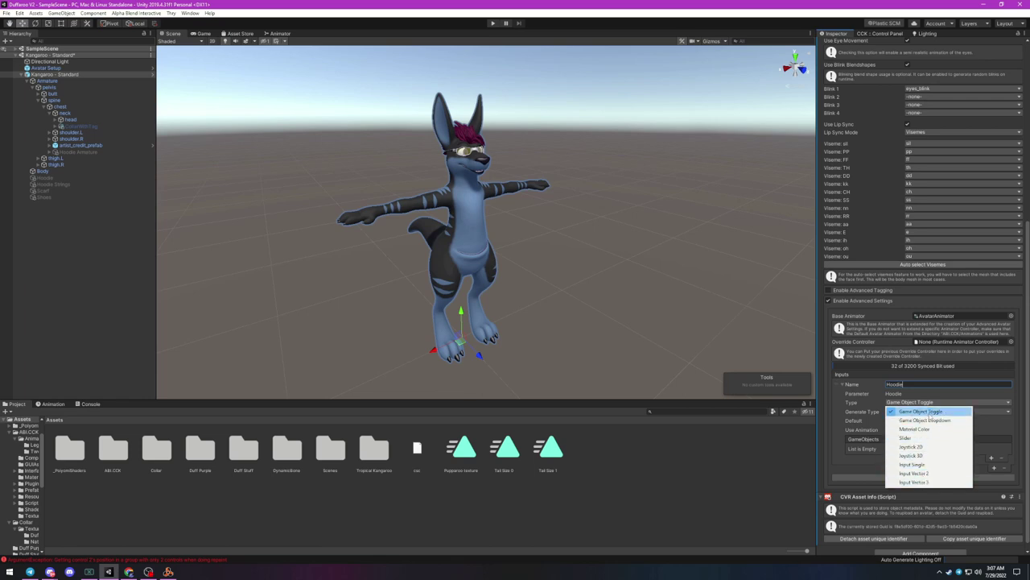
left_click(934, 412)
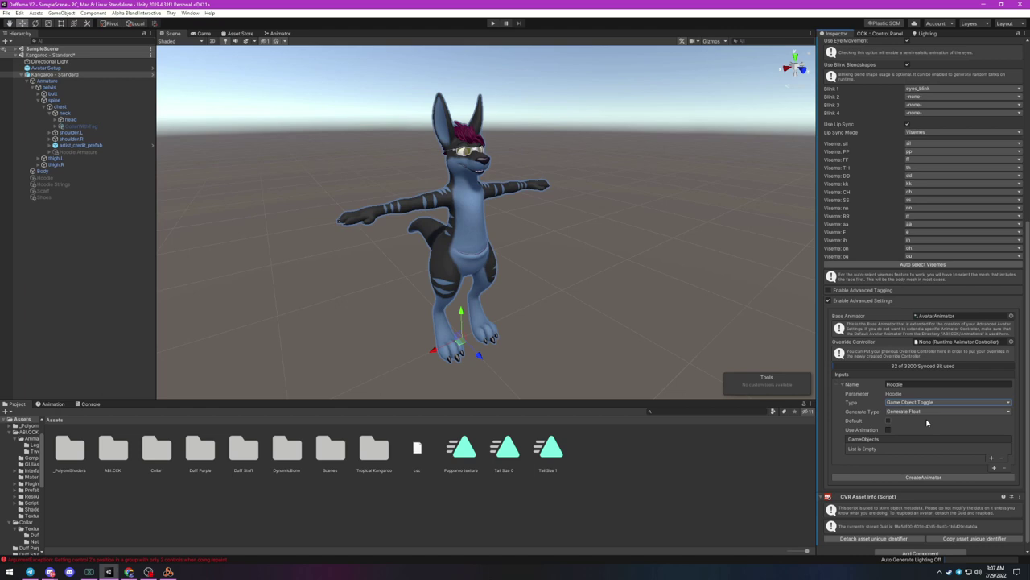
left_click(928, 414)
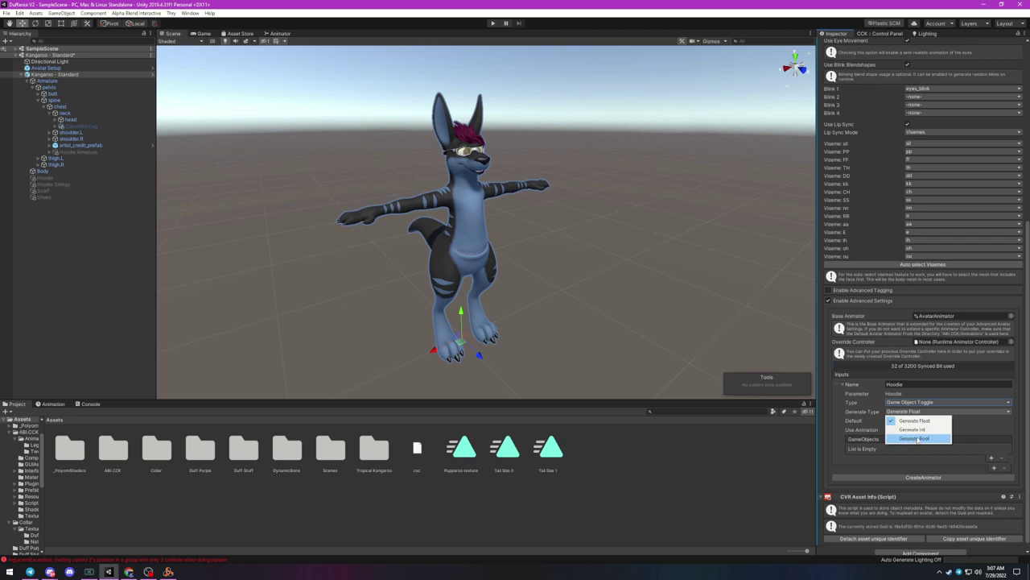
left_click(920, 439)
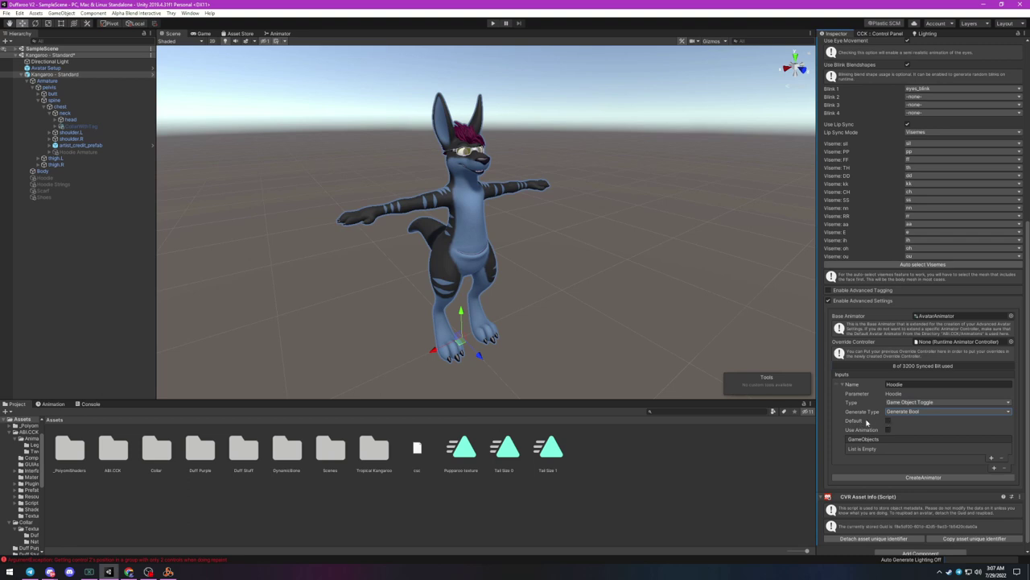
Step: Enable Use Animation on Hoodie and assign the Hoodie_Generated clip
left_click(887, 430)
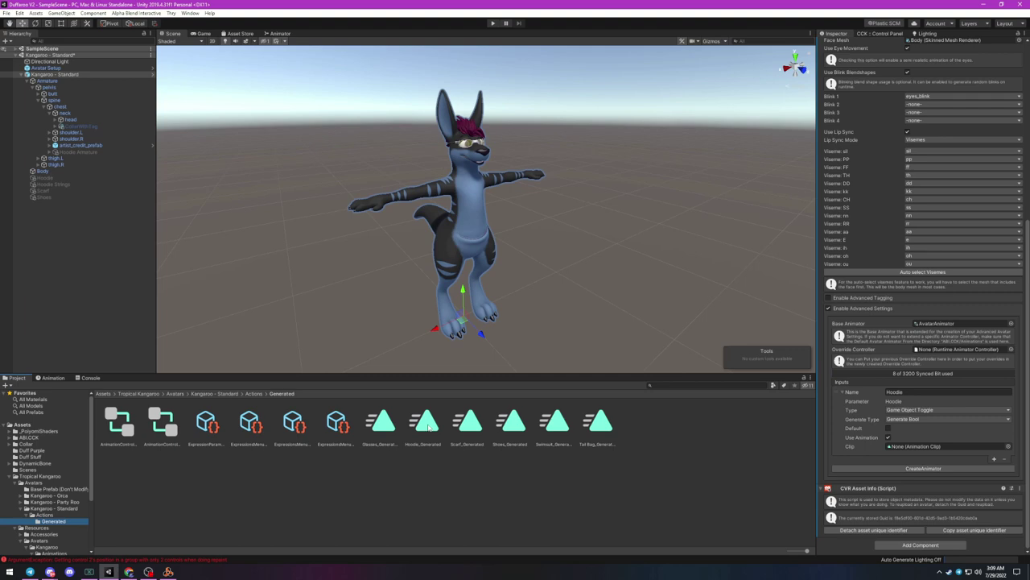
left_click_drag(429, 427, 912, 449)
Step: Add Scarf, Sneakers and Tail Bags inputs, undoing an extra empty fifth entry
left_click(994, 458)
left_click(843, 391)
left_click(844, 401)
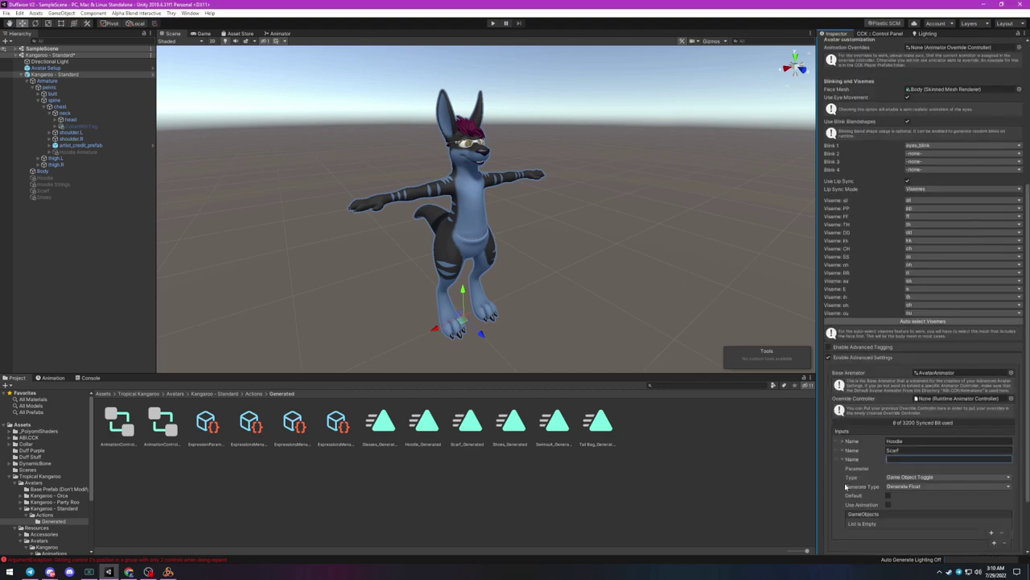
left_click(843, 375)
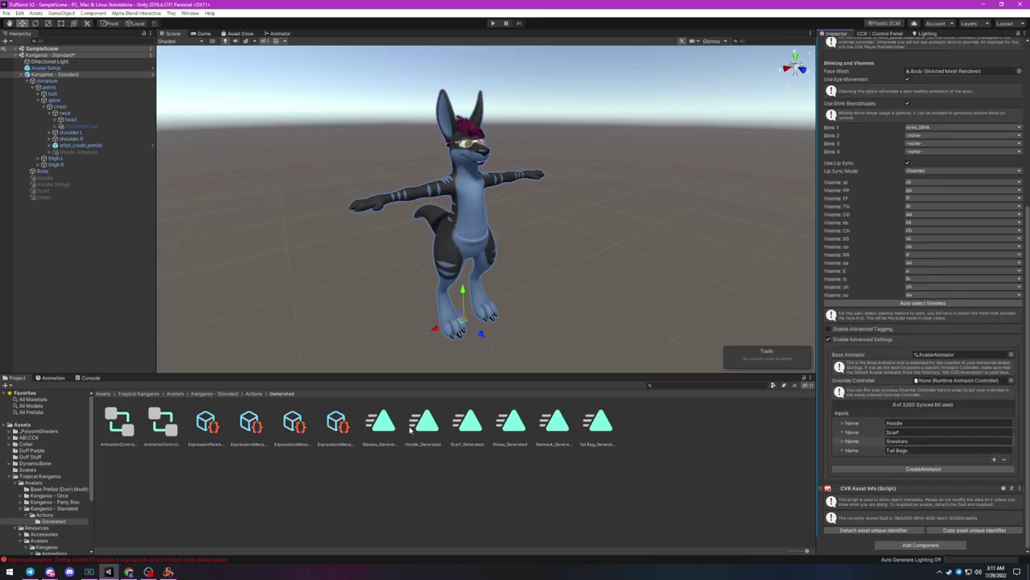
left_click(994, 458)
left_click(854, 459)
key("ctrl+z")
Step: Add a fifth input named Tail Size
left_click(993, 459)
left_click(937, 458)
type("Tail")
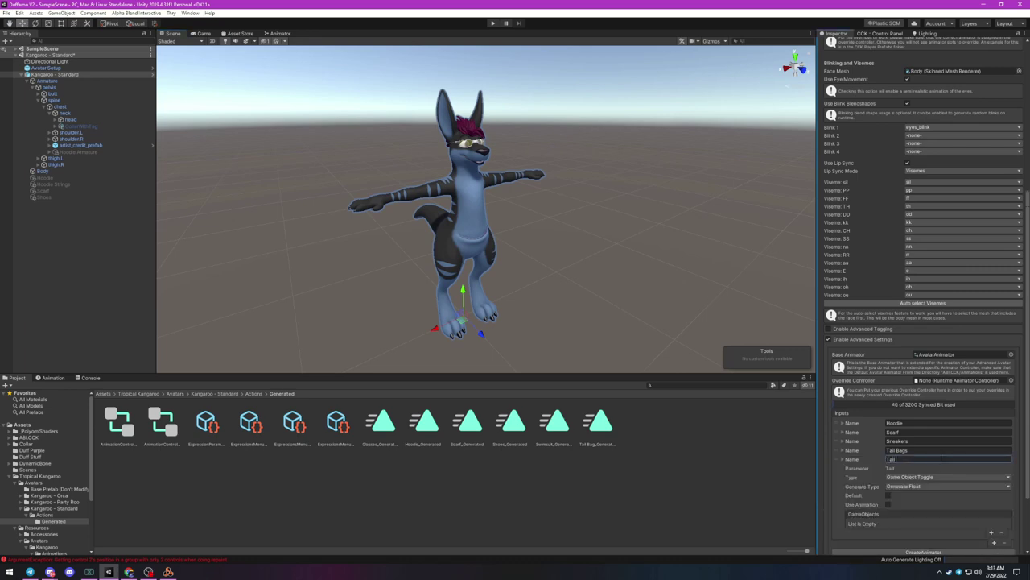
type(" Size")
scroll(942, 457, "down", 3)
Step: Make Tail Size a Slider input with Use Animation enabled
left_click(929, 393)
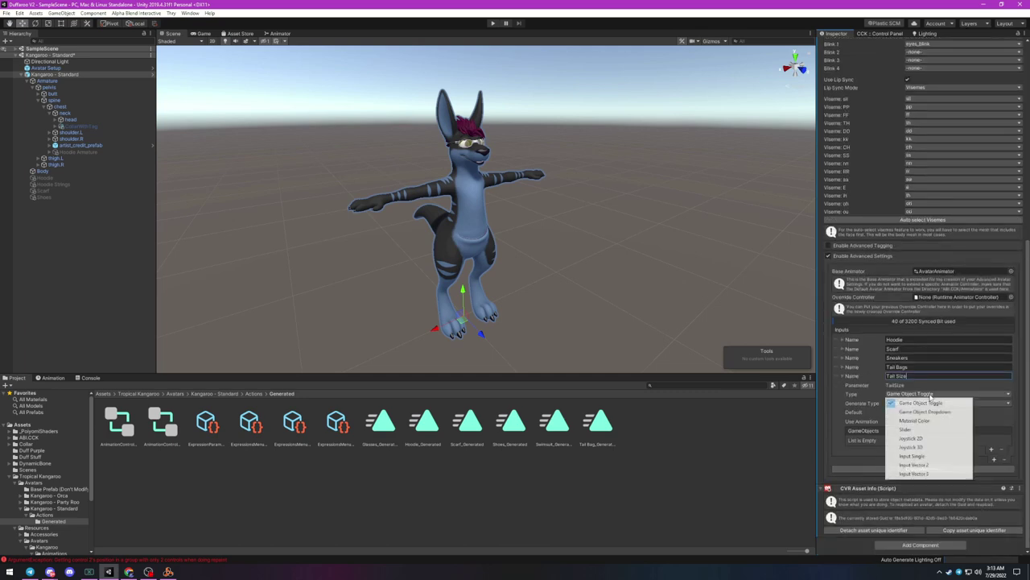
left_click(925, 430)
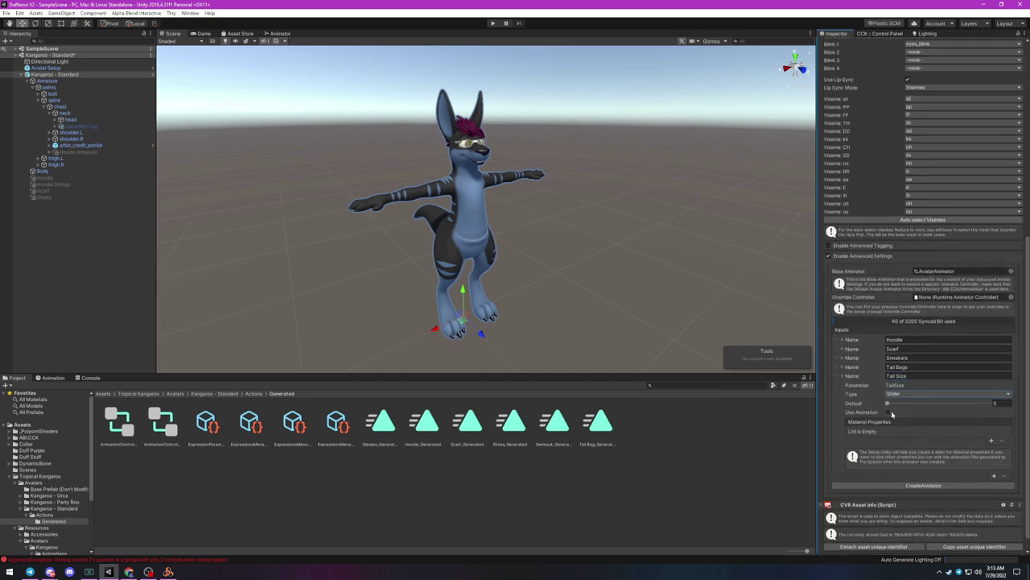
left_click(889, 412)
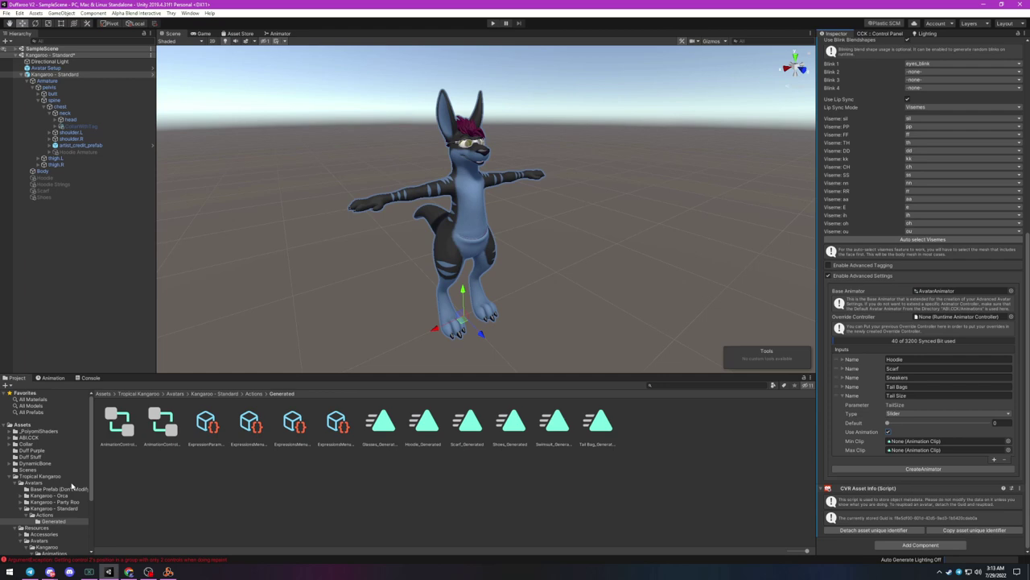
left_click(27, 427)
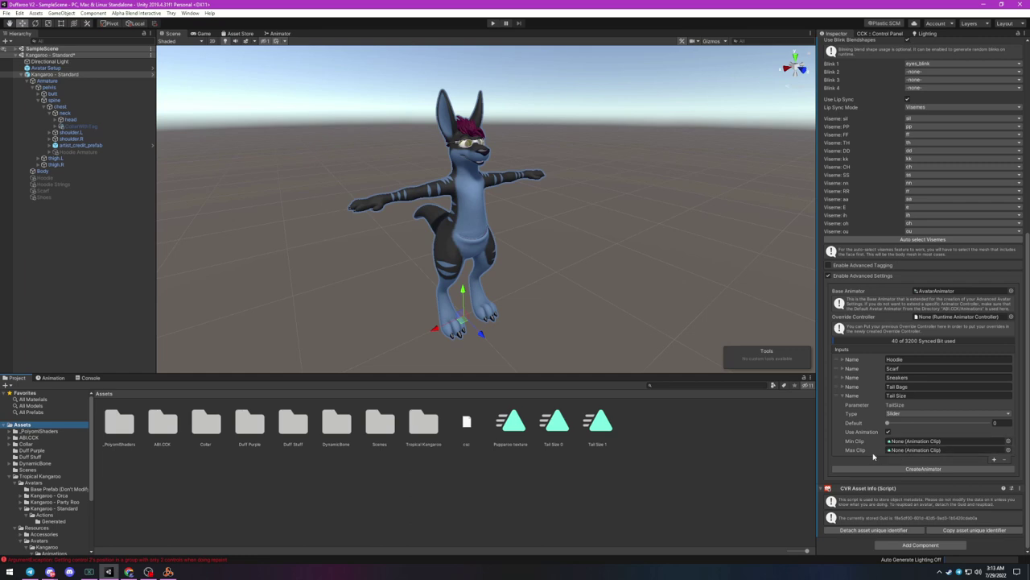
left_click(873, 456)
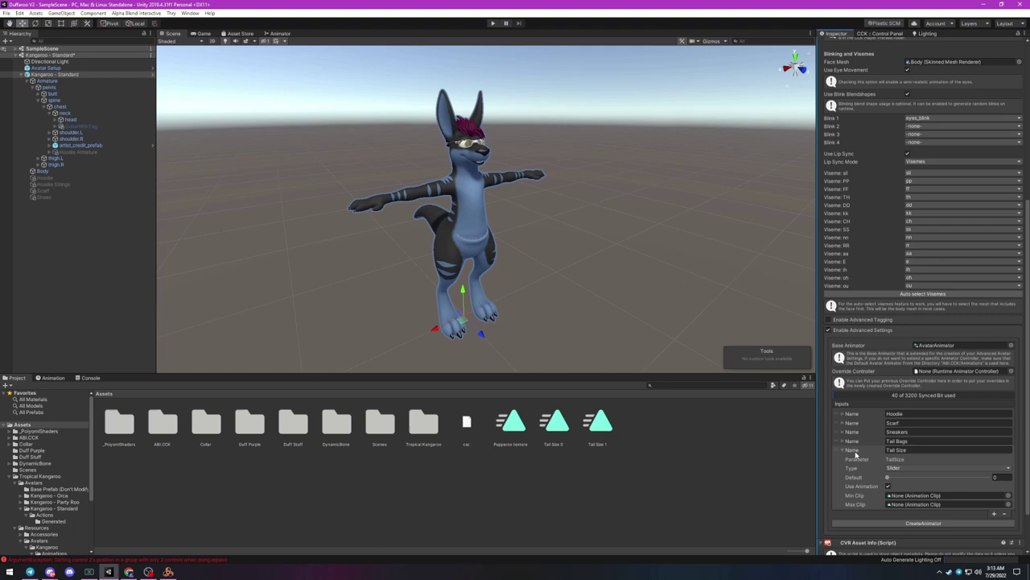
left_click(869, 480)
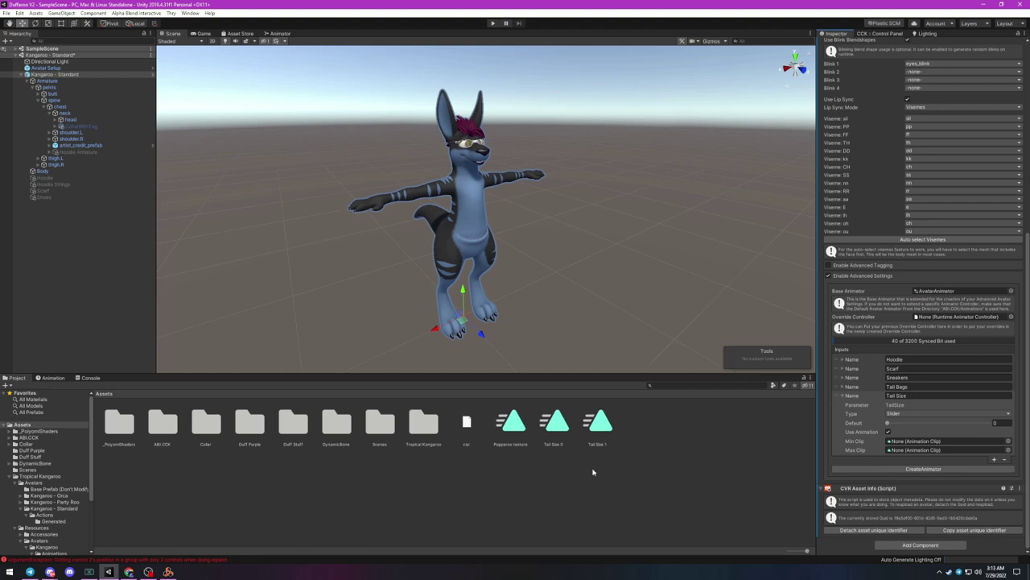
double_click(558, 429)
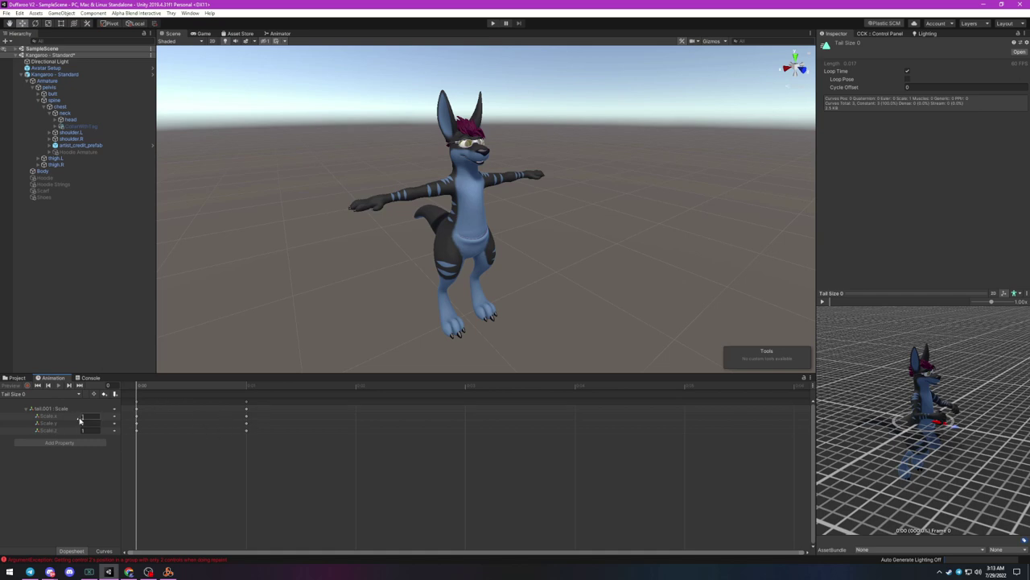
left_click(16, 377)
left_click(600, 423)
double_click(605, 429)
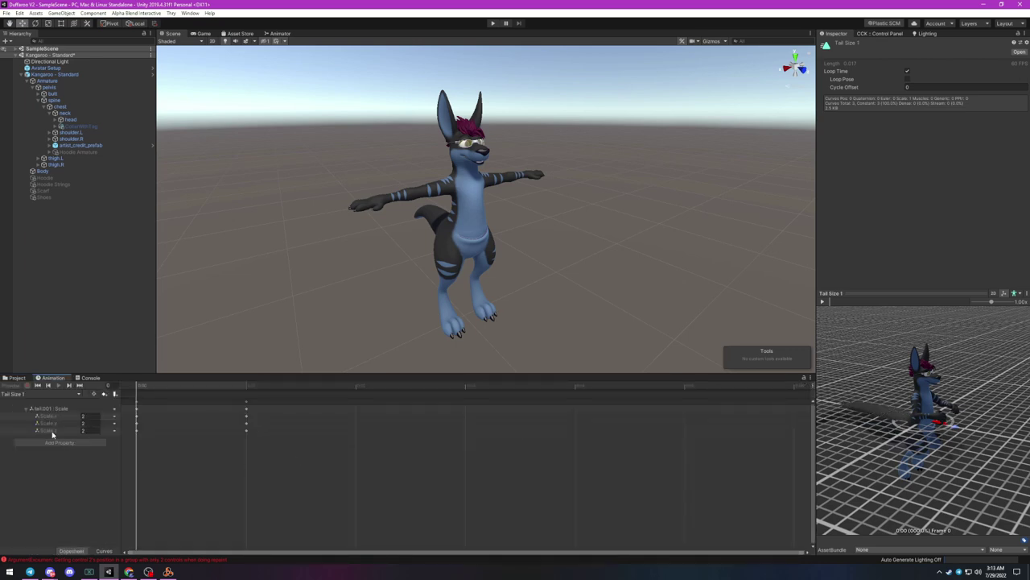
left_click(16, 377)
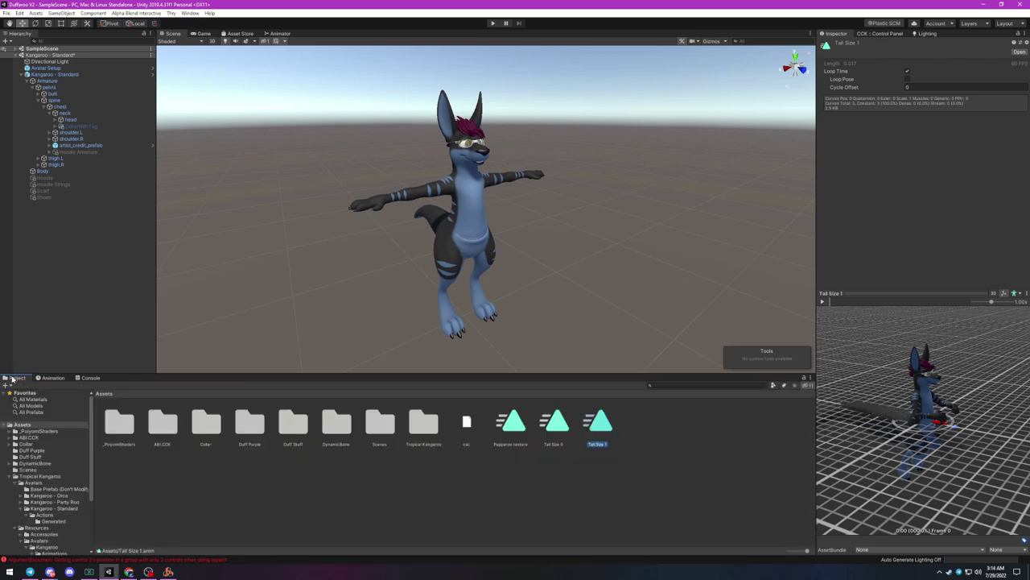
left_click(554, 423)
Step: Assign Tail Size 0 as Min Clip, Tail Size 1 as Max Clip, default near 0.072
left_click(465, 222)
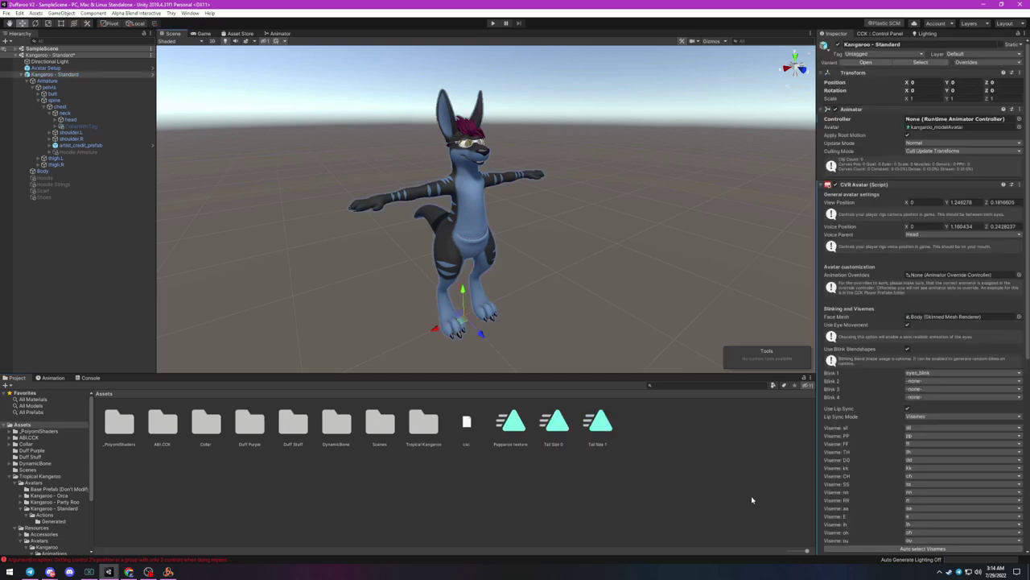
scroll(917, 362, "down", 10)
left_click_drag(554, 422, 895, 442)
left_click_drag(597, 422, 916, 456)
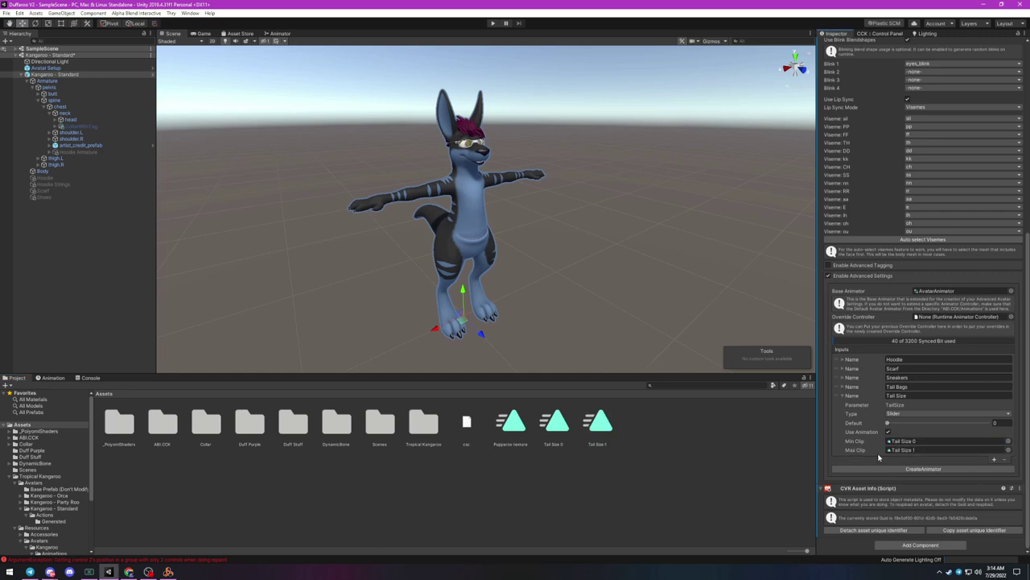
left_click_drag(887, 423, 849, 439)
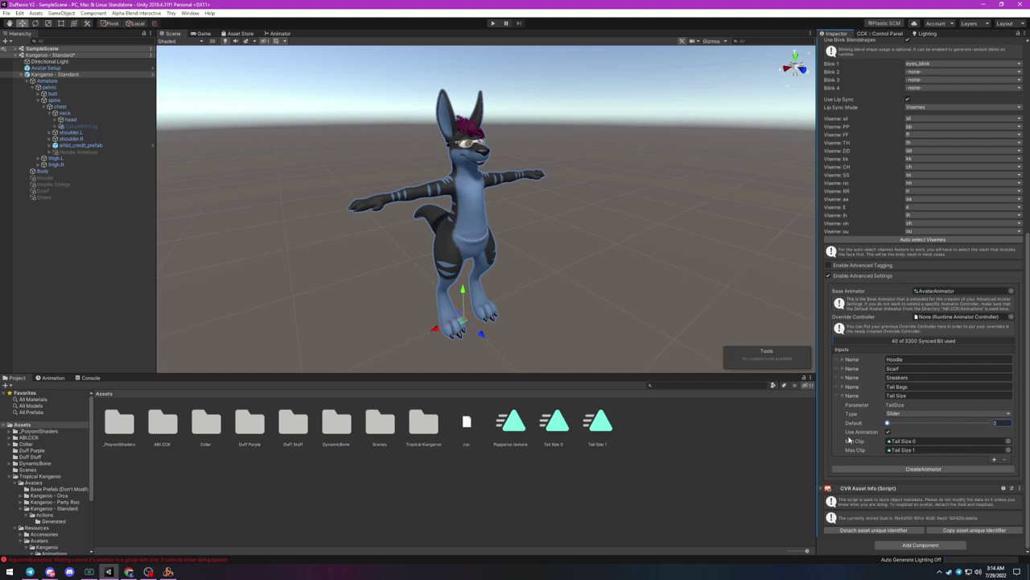
Step: Generate the Kangaroo - Standard_AAS animator and attach the created override to the avatar
left_click(903, 468)
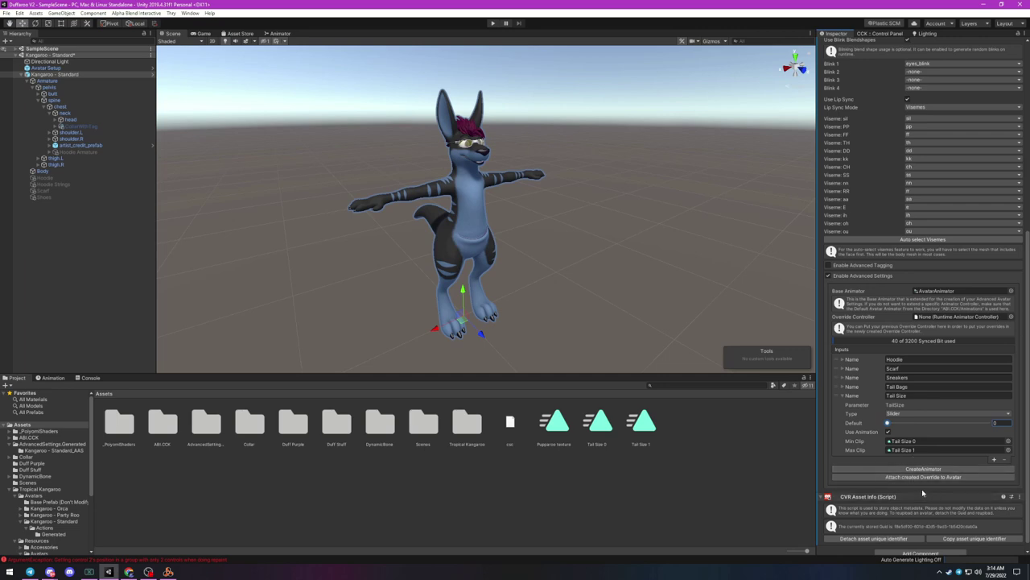
left_click(919, 477)
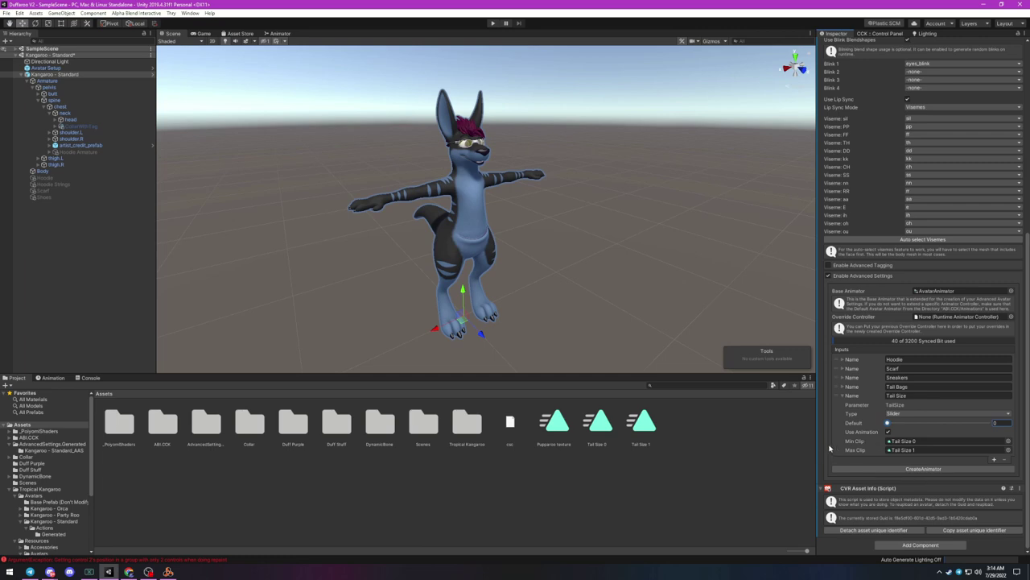
Step: Regenerate the animator, overriding the existing one, and reattach the new override
left_click(927, 470)
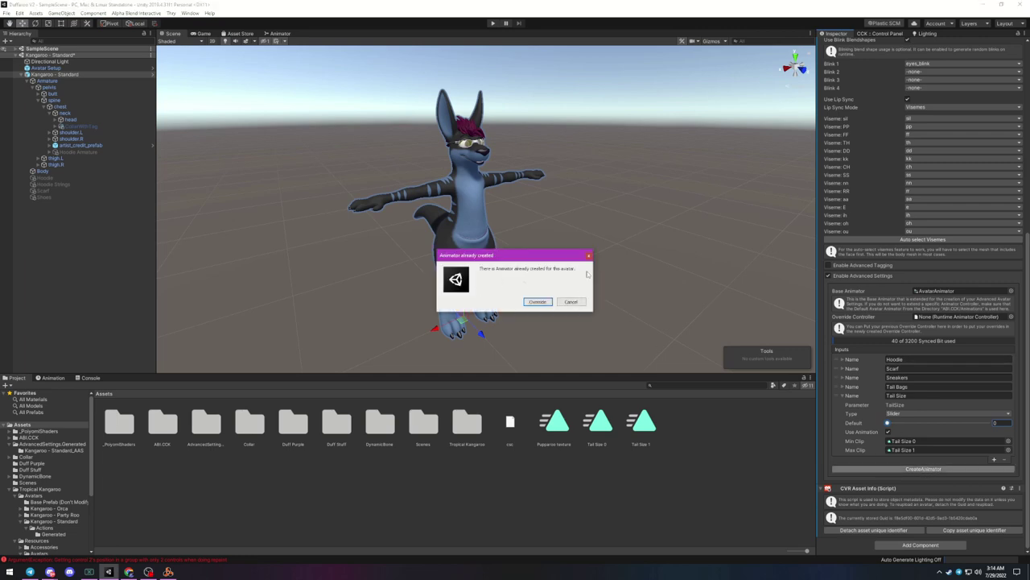
left_click(538, 302)
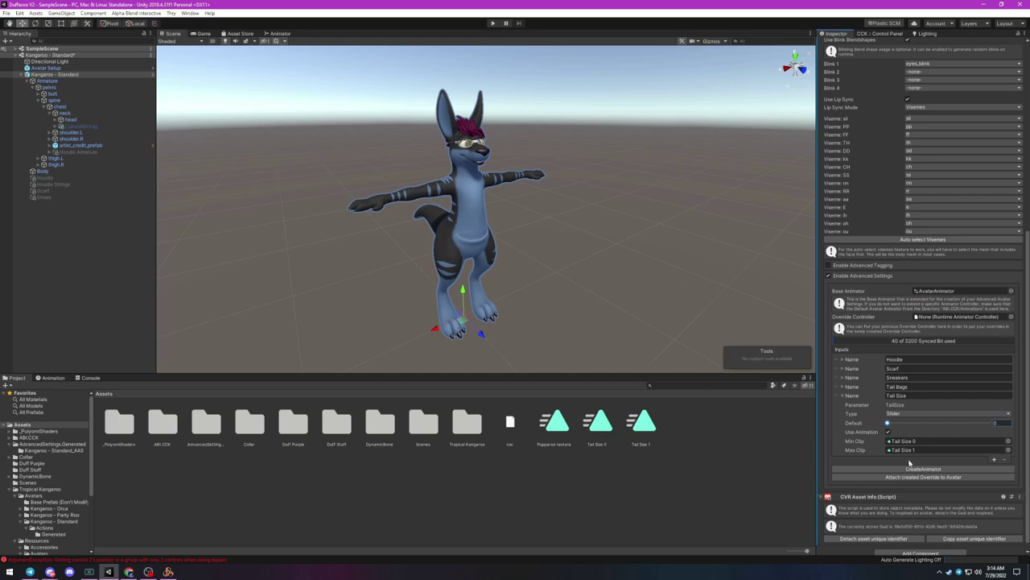
left_click(899, 475)
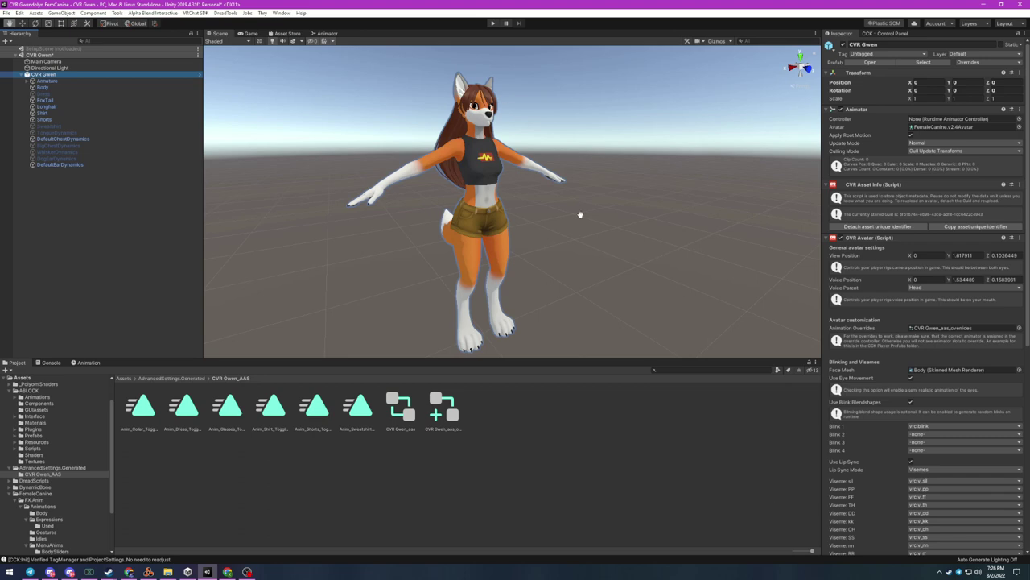
Step: Orbit around the Gwen avatar and scroll the Inspector to its Advanced Settings inputs
mouse_move(582, 210)
left_mouse_down()
mouse_move(561, 214)
mouse_move(587, 211)
left_mouse_up()
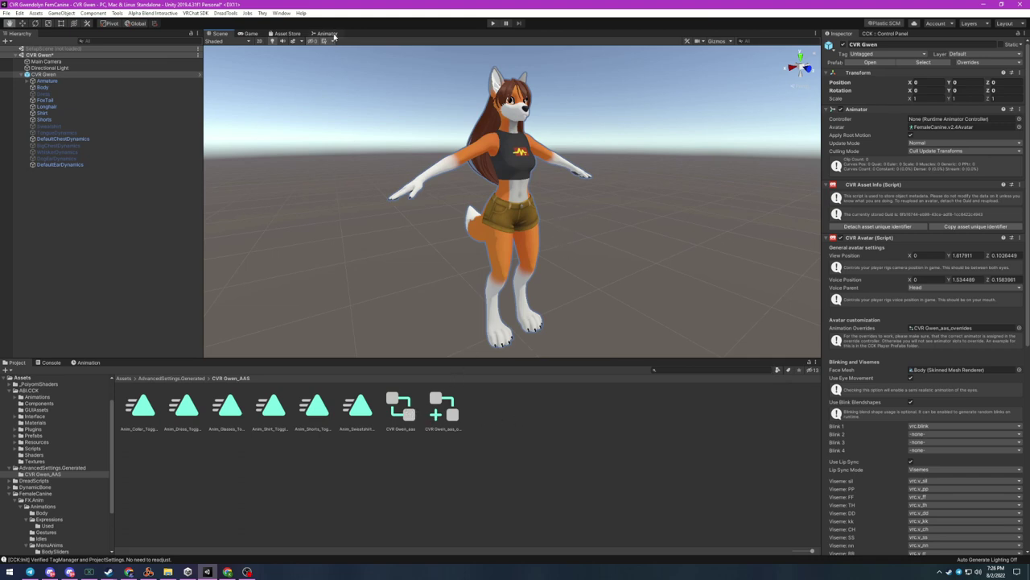
scroll(918, 371, "down", 8)
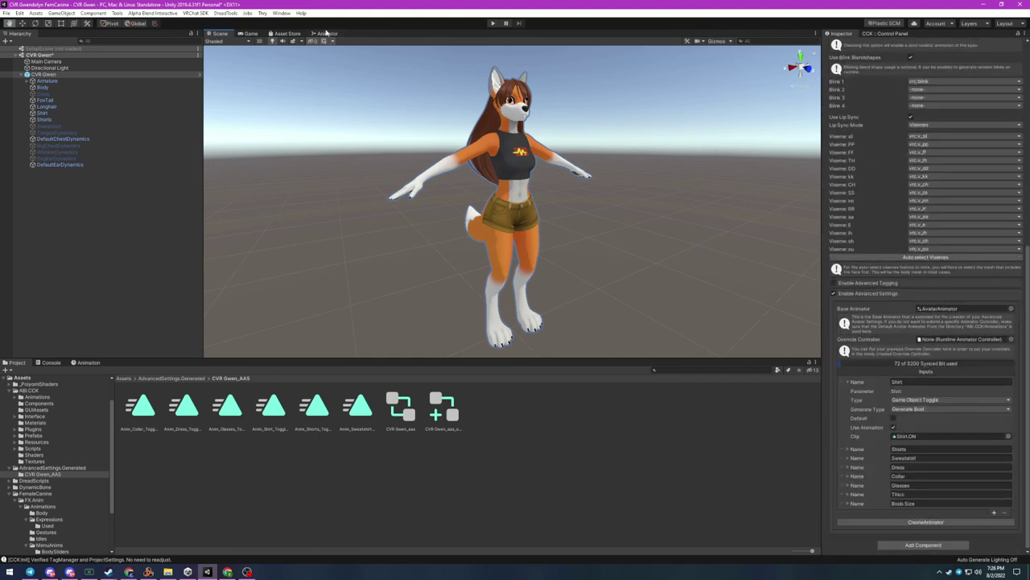
Step: Inspect the RightHand and LeftHand gesture layers, then return to the Scene and root Assets
left_click(325, 34)
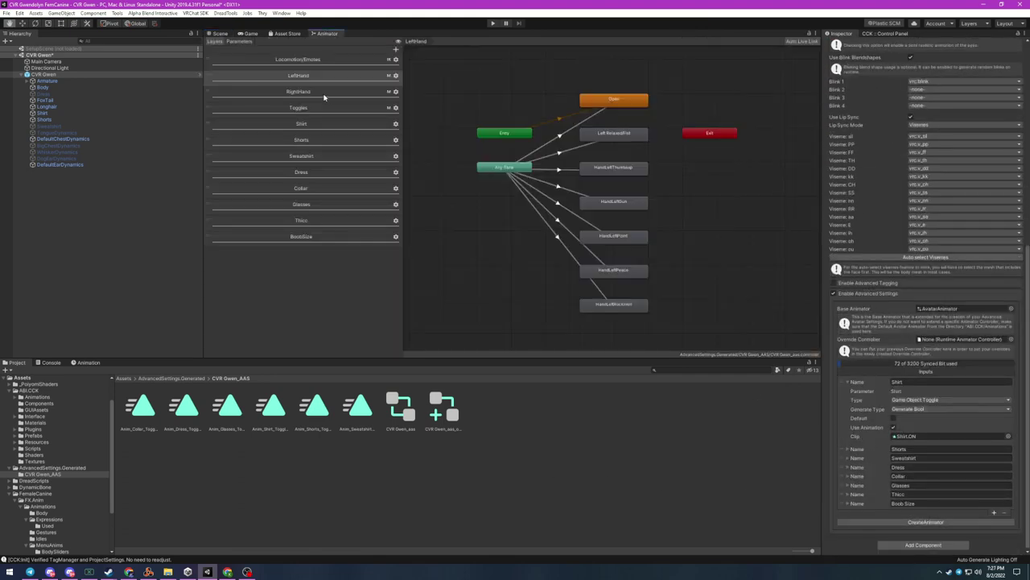
left_click(324, 94)
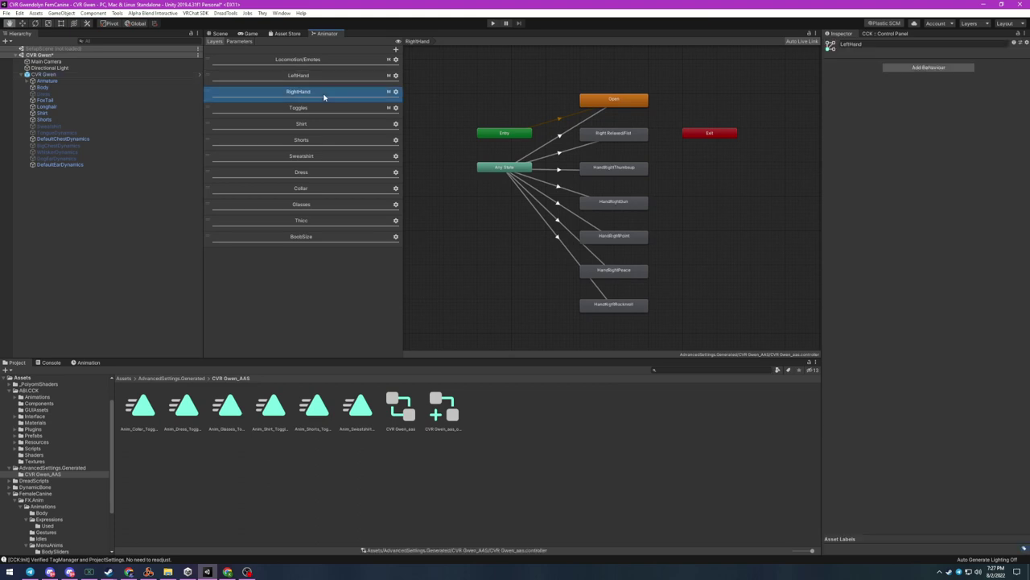
left_click(336, 80)
left_click(329, 93)
left_click(340, 79)
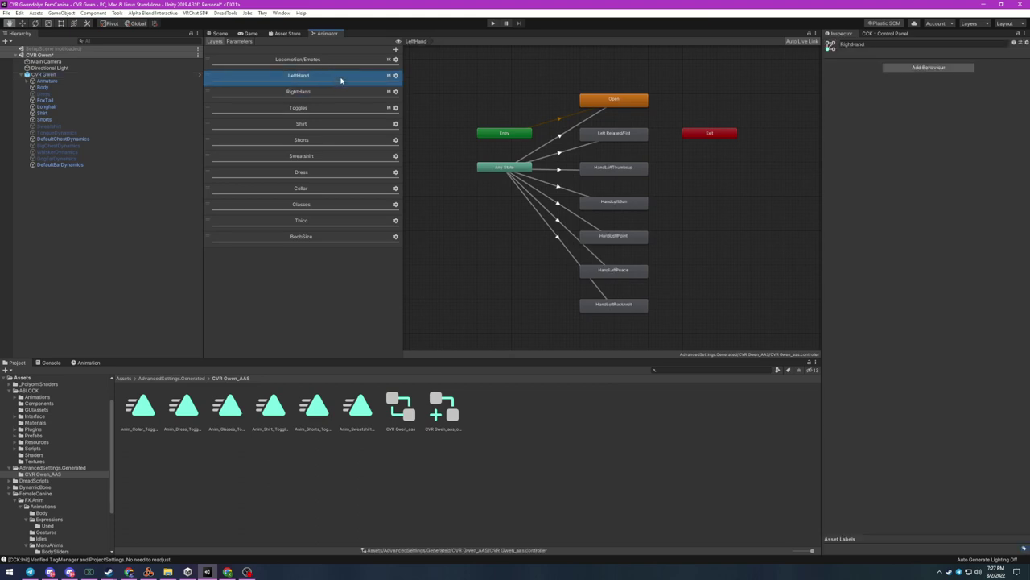
left_click(221, 35)
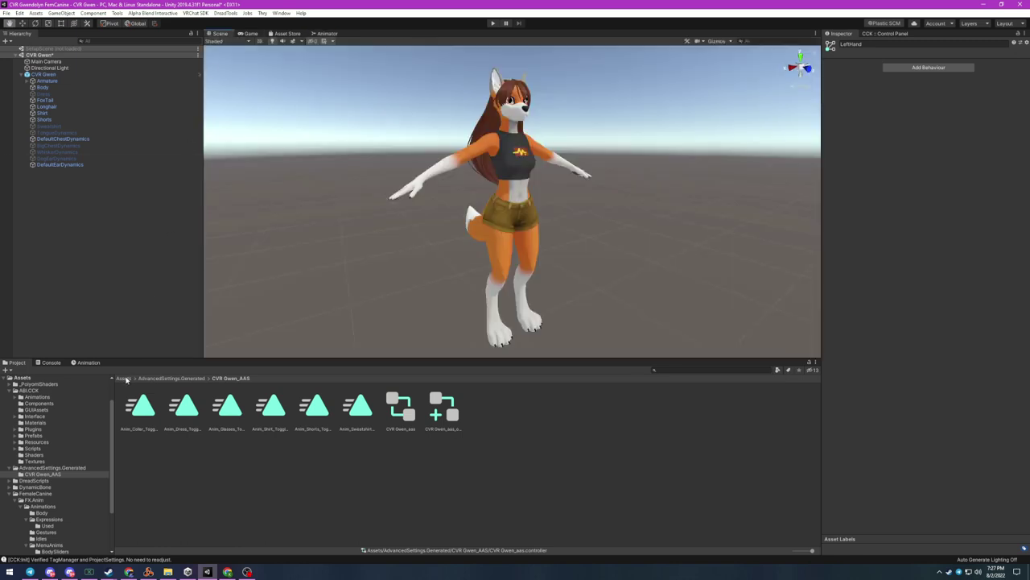
left_click(125, 379)
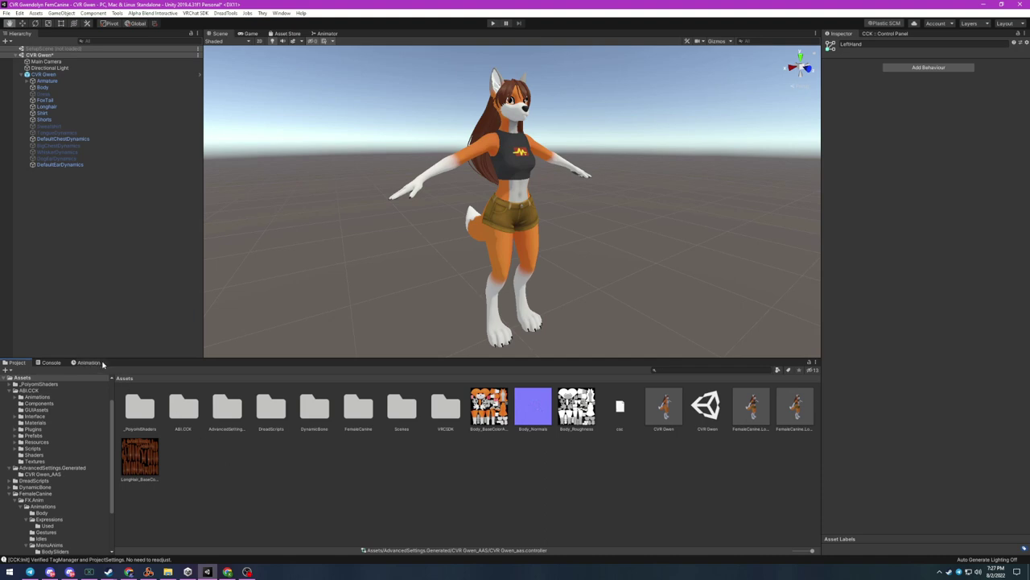
Step: Add a locked second Project browser docked right, and dock the Animation window below the Scene view
right_click(102, 363)
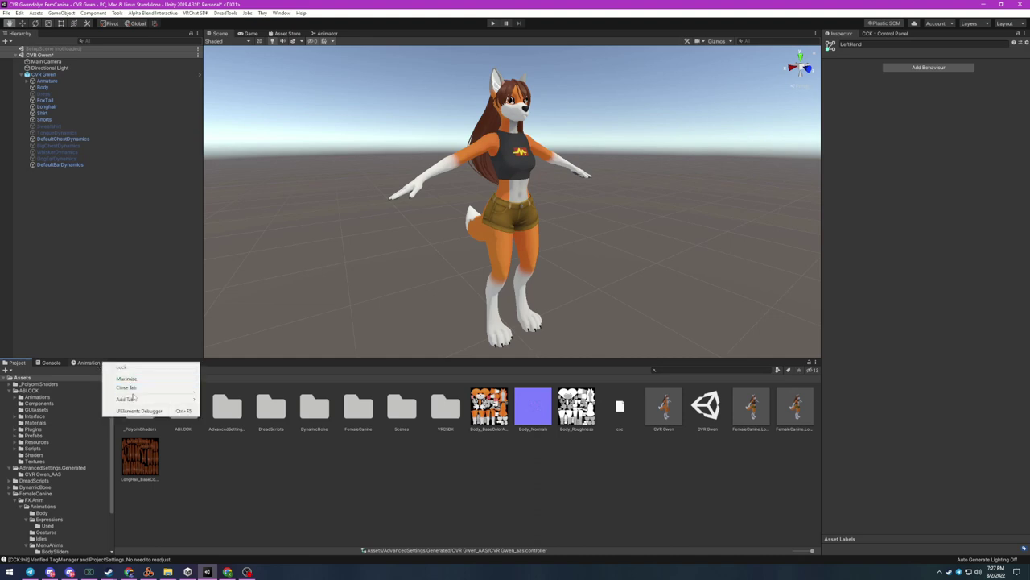
mouse_move(133, 399)
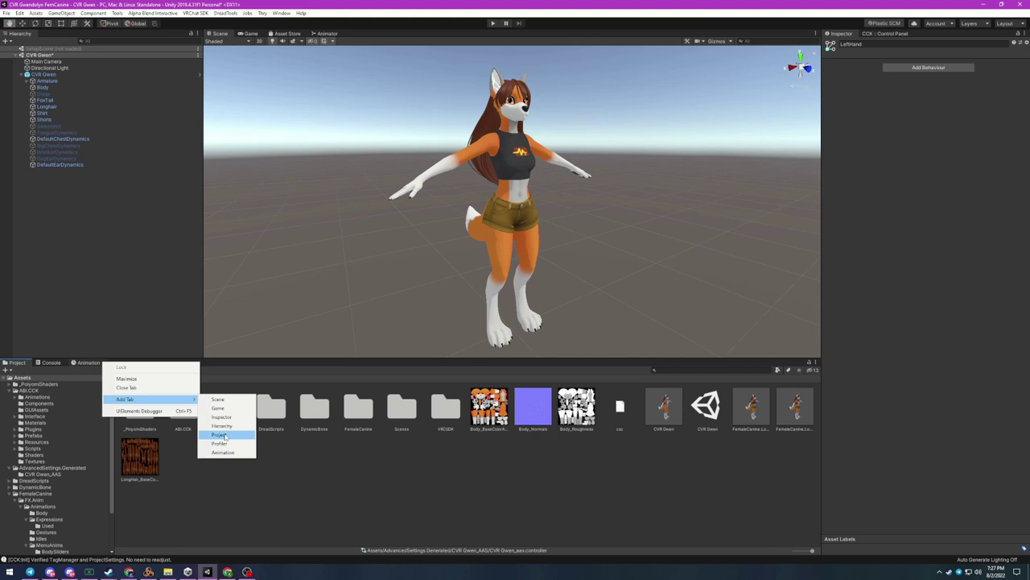
left_click(219, 436)
left_click_drag(127, 364, 759, 446)
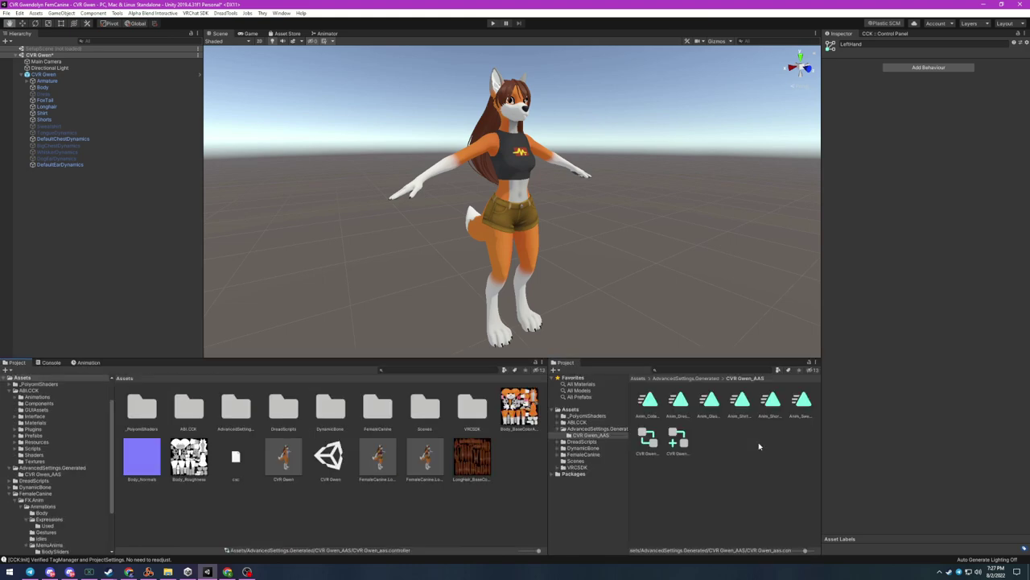
left_click_drag(548, 394, 415, 403)
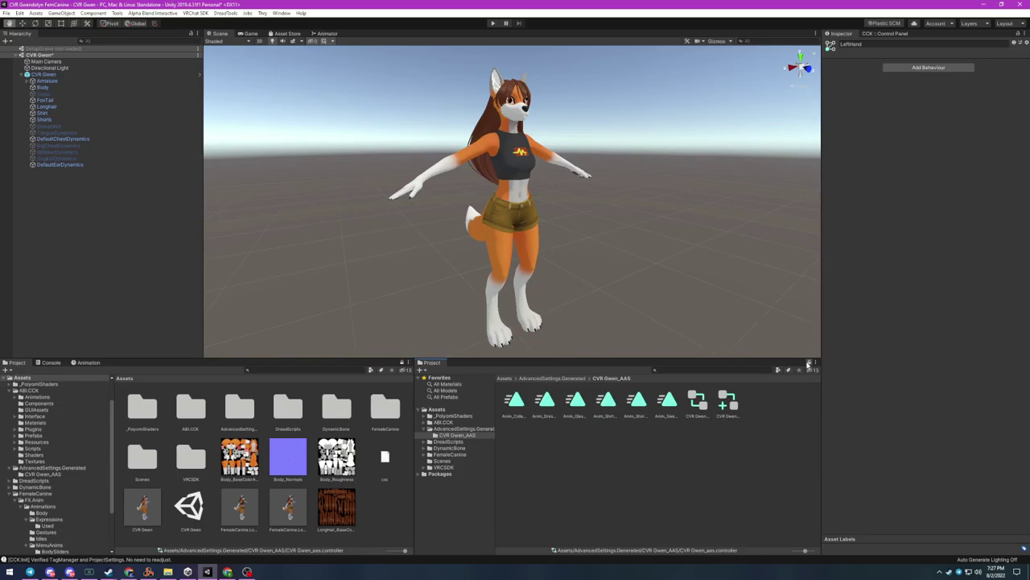
left_click(809, 363)
left_click_drag(86, 363, 274, 307)
left_click_drag(350, 249, 349, 187)
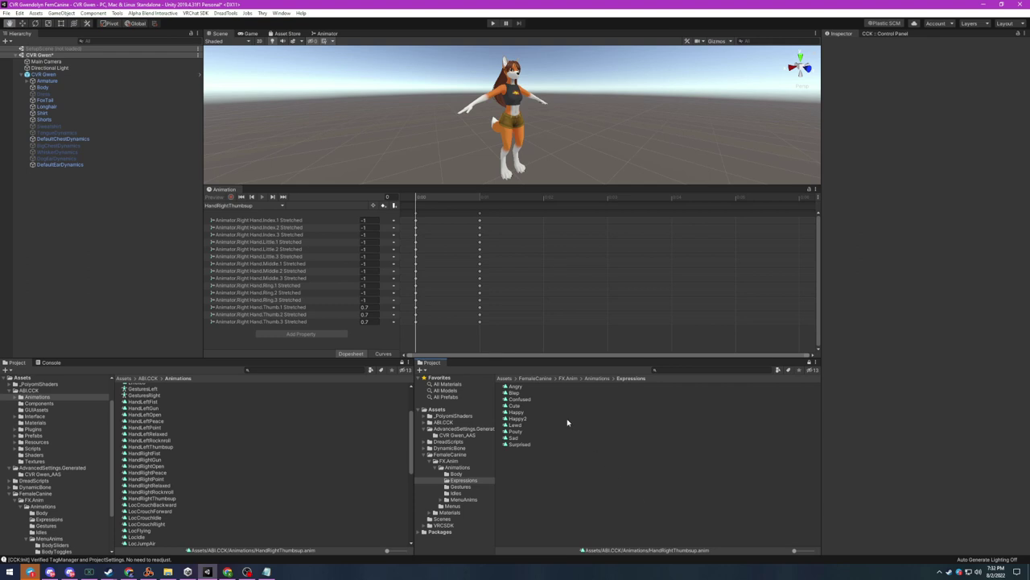
Step: Copy every keyframe from the Angry clip and paste it into HandLeftFist, reviewing the pasted tracks
left_click(515, 387)
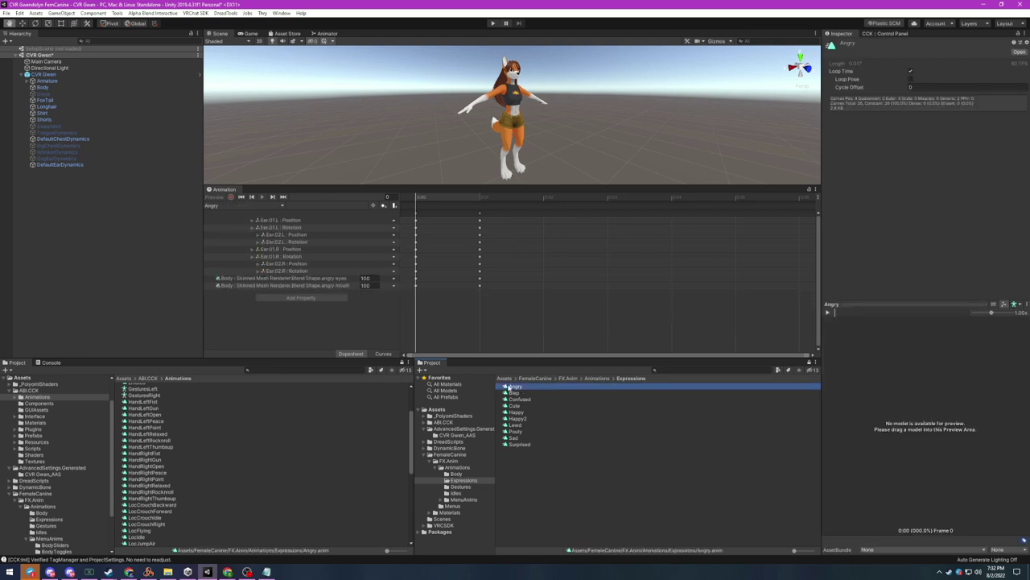
left_click_drag(483, 333, 412, 211)
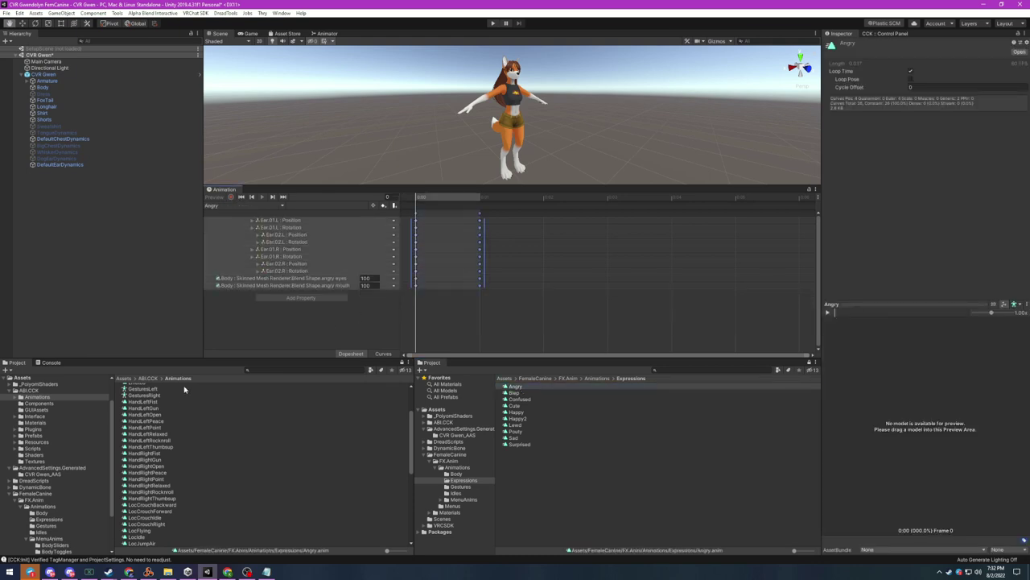
left_click(143, 402)
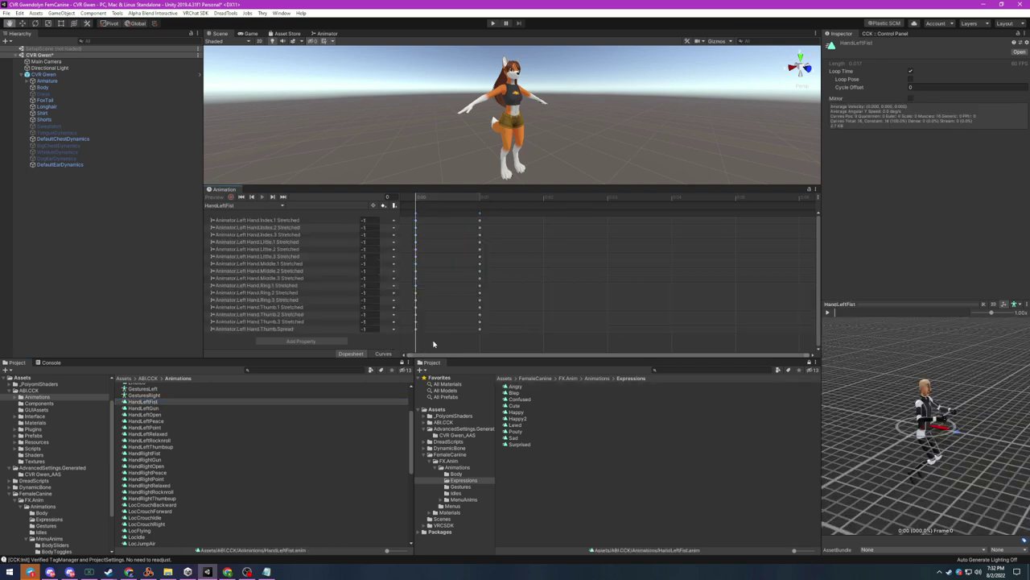
key("ctrl+v")
scroll(346, 284, "down", 3)
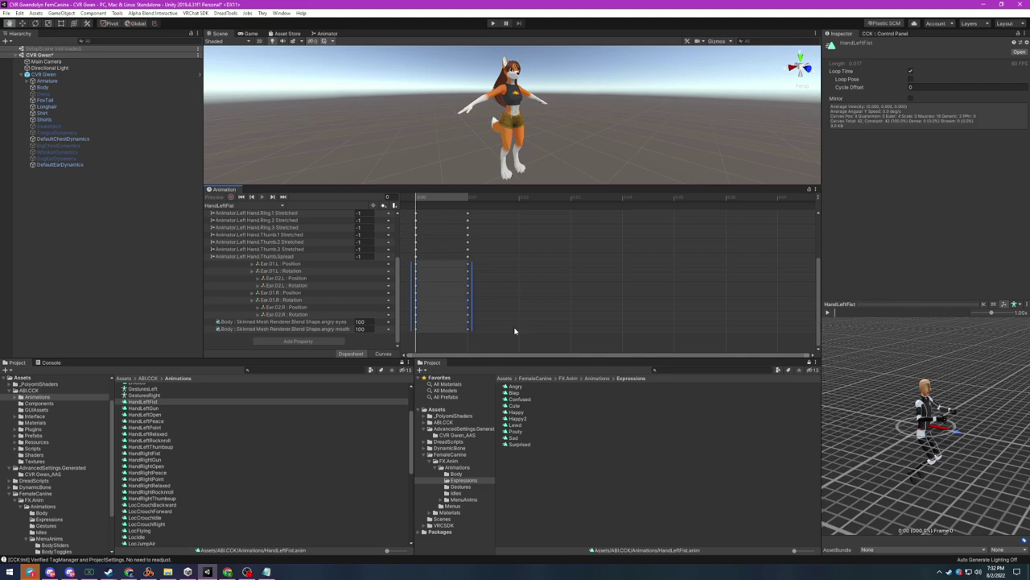
scroll(314, 265, "up", 3)
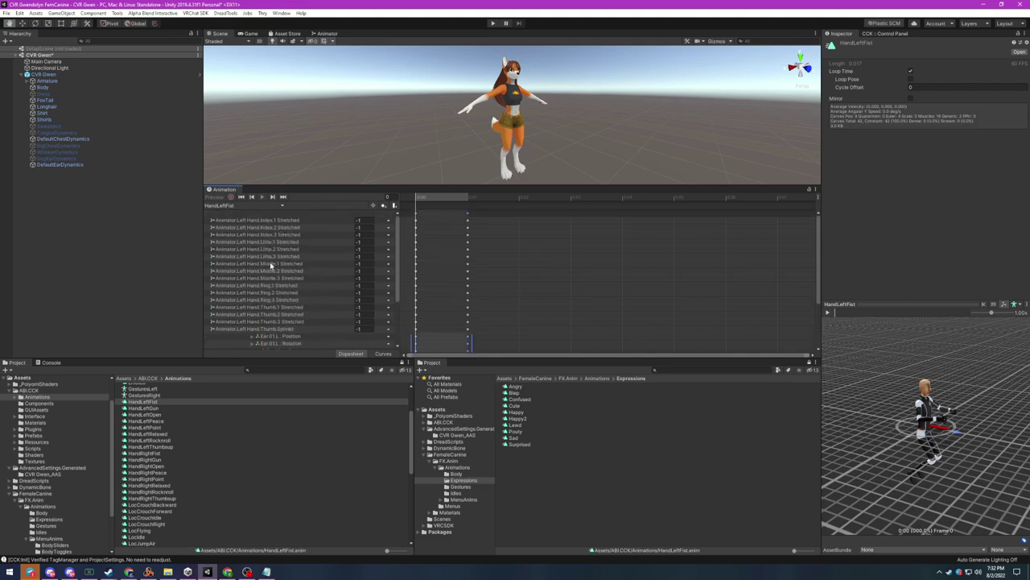
scroll(331, 287, "down", 3)
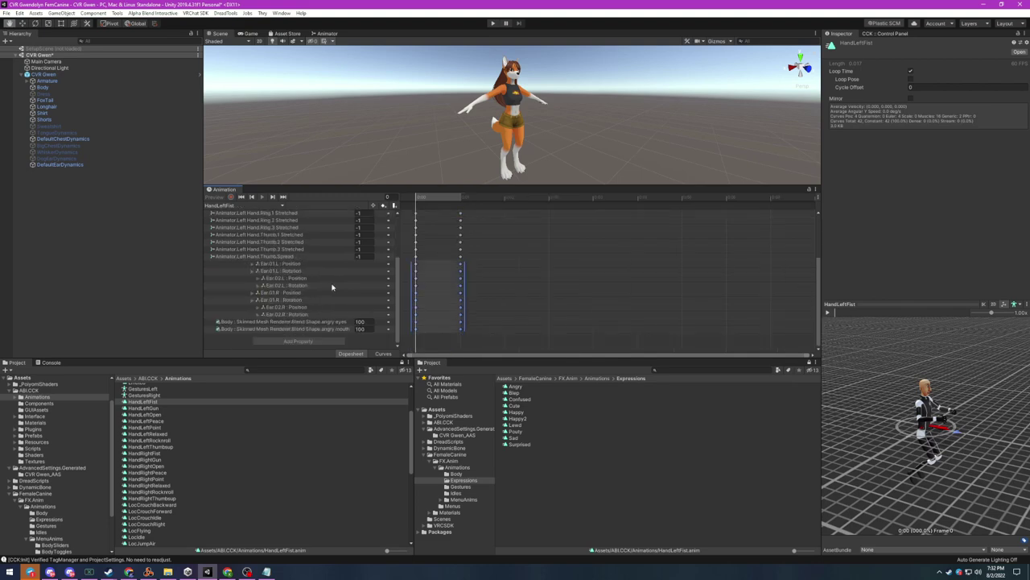
Step: Select the pasted ear and expression tracks, then open the Pouty, Lewd, HandLeftPeace and Confused clips
left_click(292, 264)
left_click(303, 330, "shift")
left_click(515, 431)
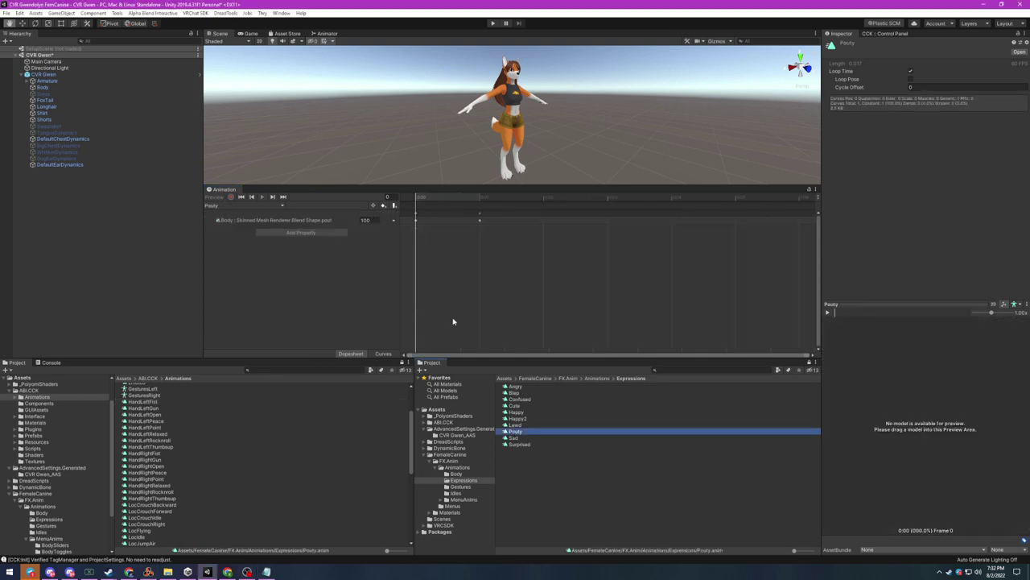
left_click(143, 401)
left_click(159, 408)
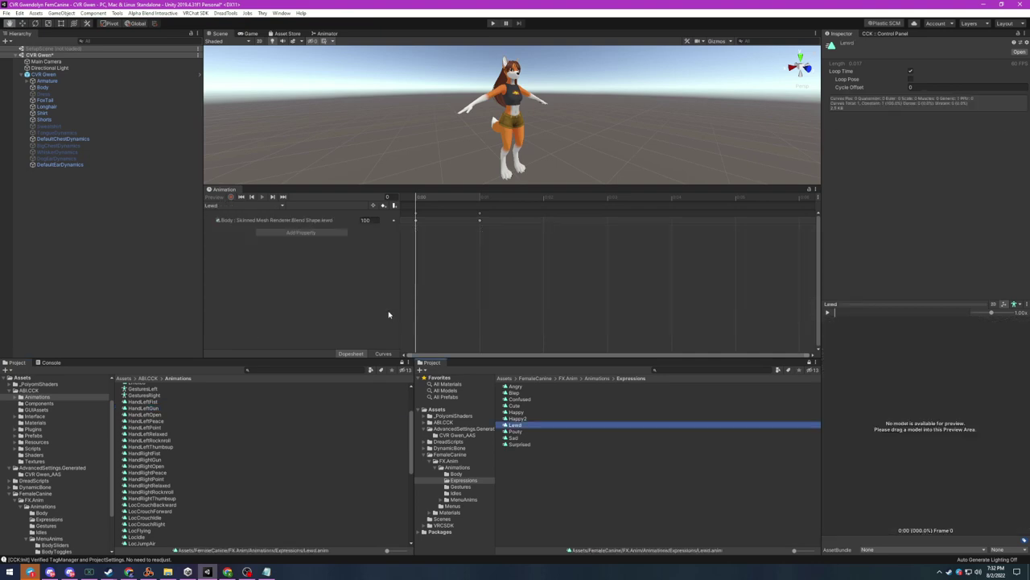
left_click(313, 421)
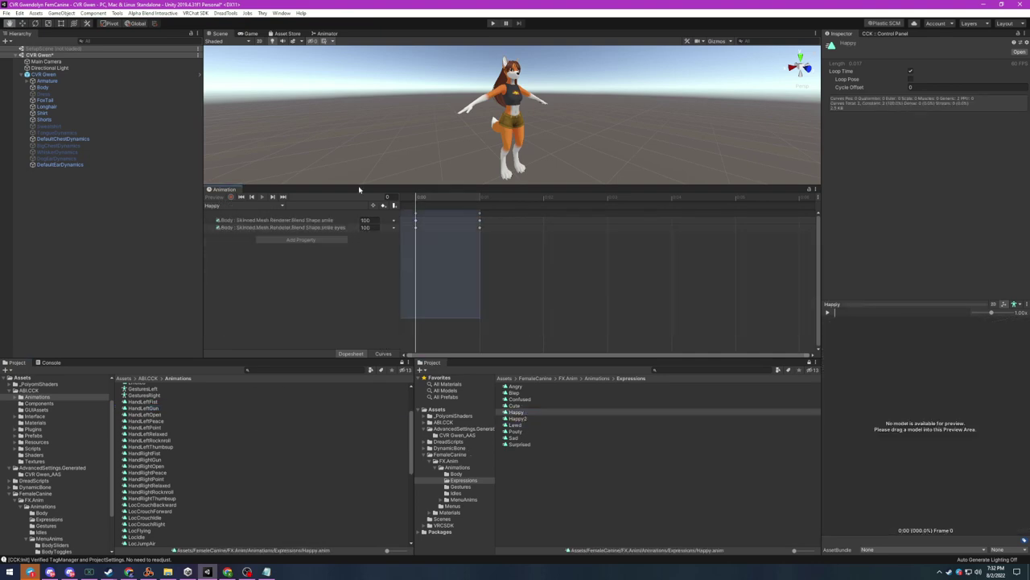
left_click(519, 399)
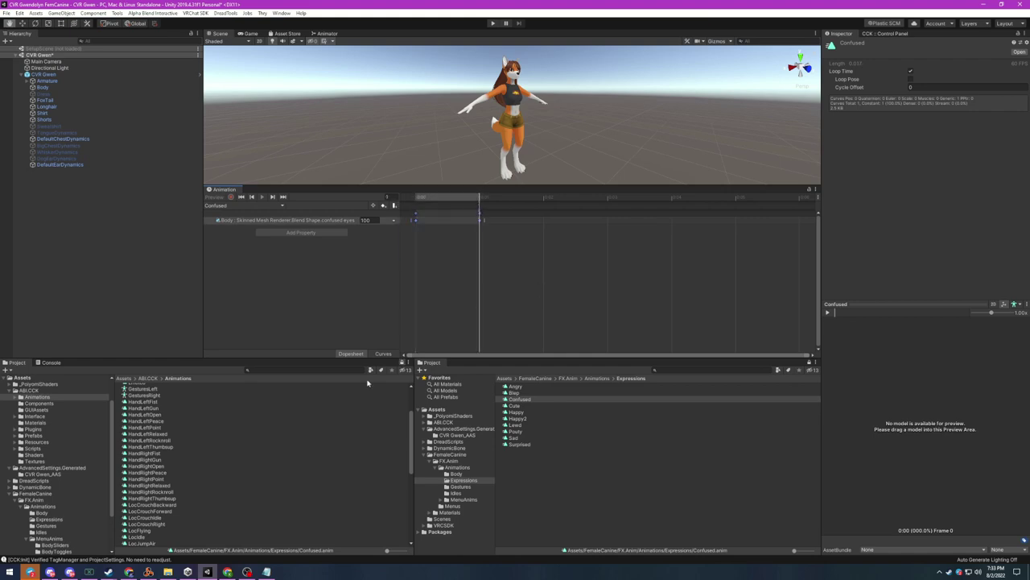